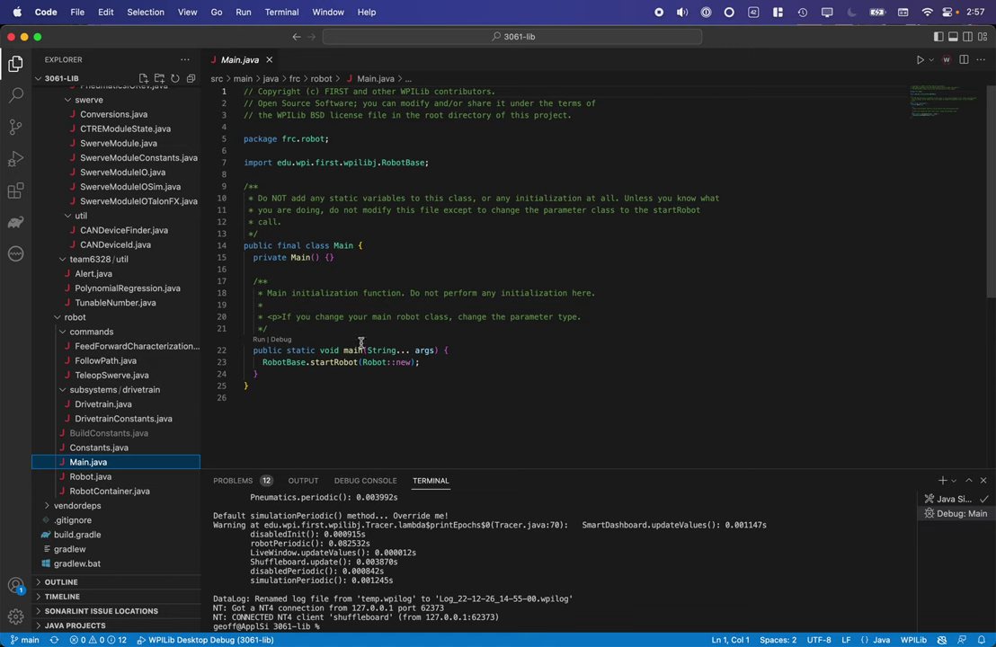
# - Open Constants.java and scroll through it to check ROBOT = RobotType.ROBOT_SIMBOT and getMode()
pyautogui.moveTo(361, 355)
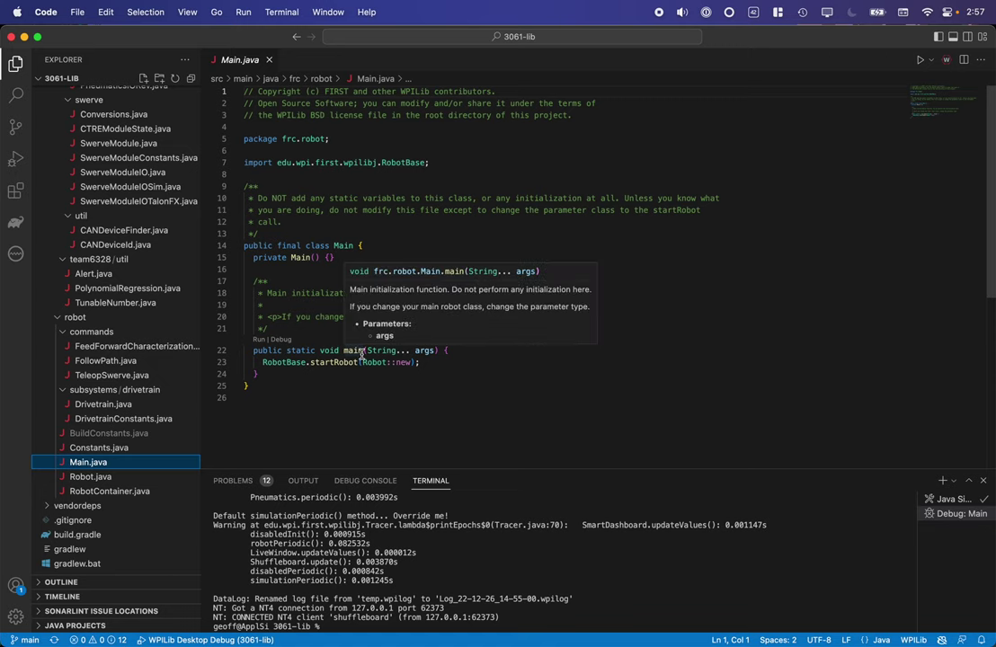
pyautogui.click(89, 450)
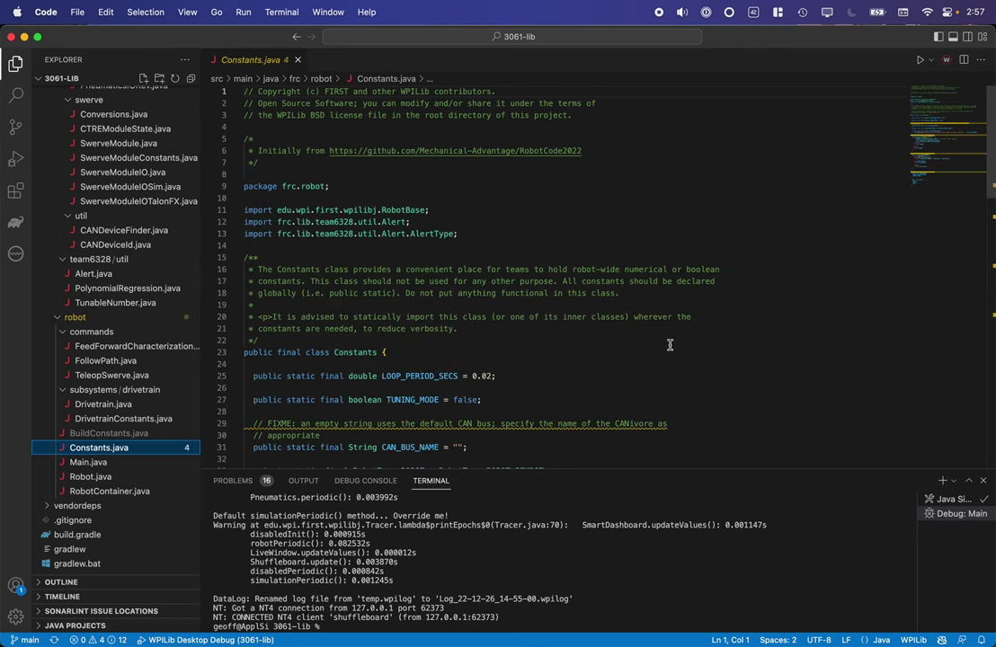
pyautogui.scroll(-6, 669, 344)
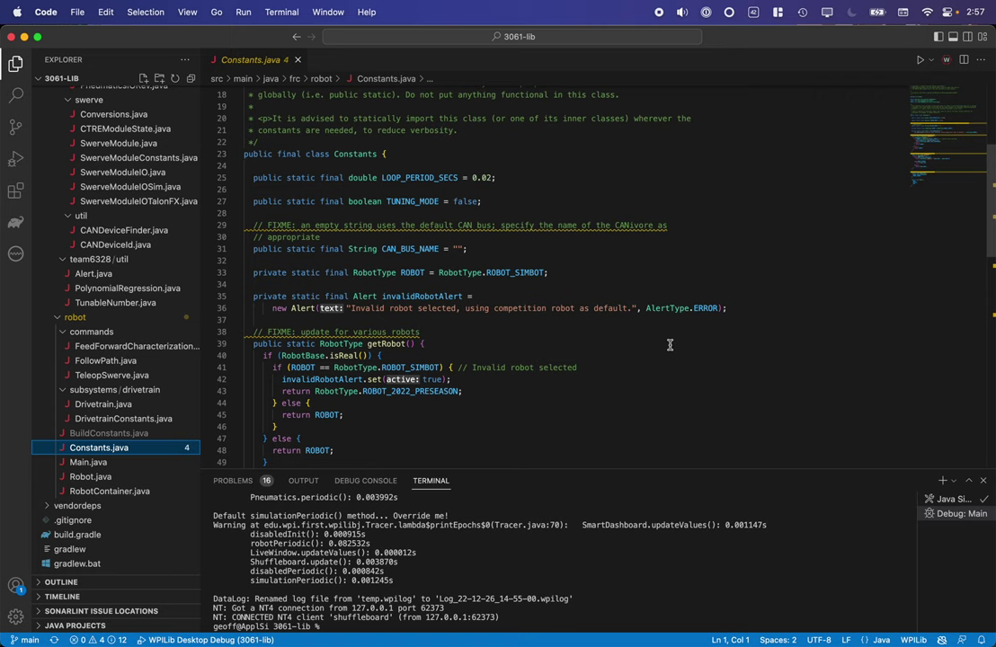
pyautogui.scroll(-3, 670, 344)
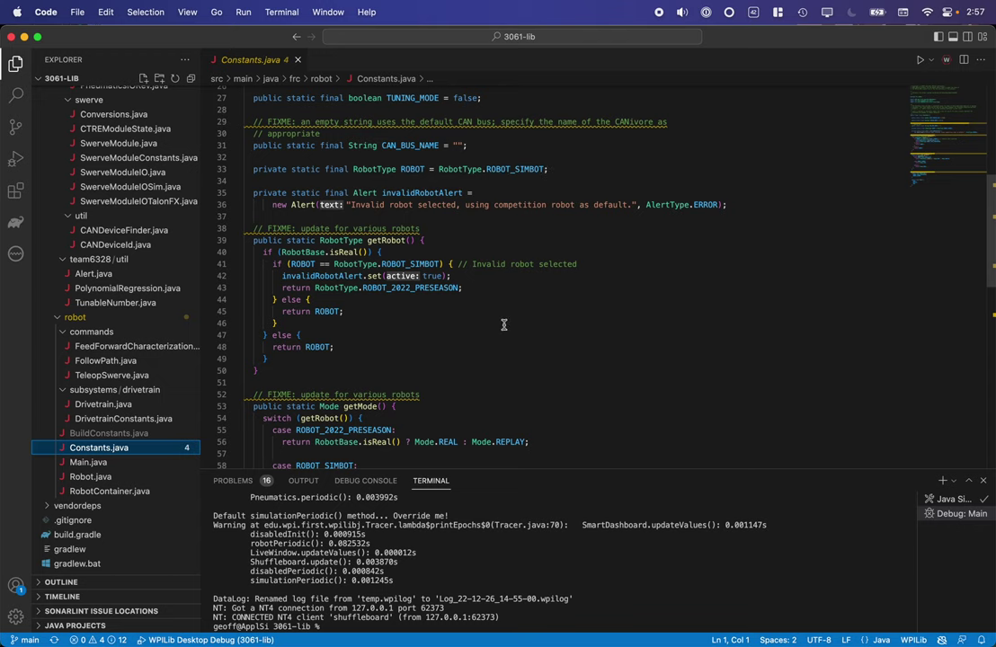
pyautogui.scroll(-15, 503, 325)
pyautogui.scroll(10, 503, 325)
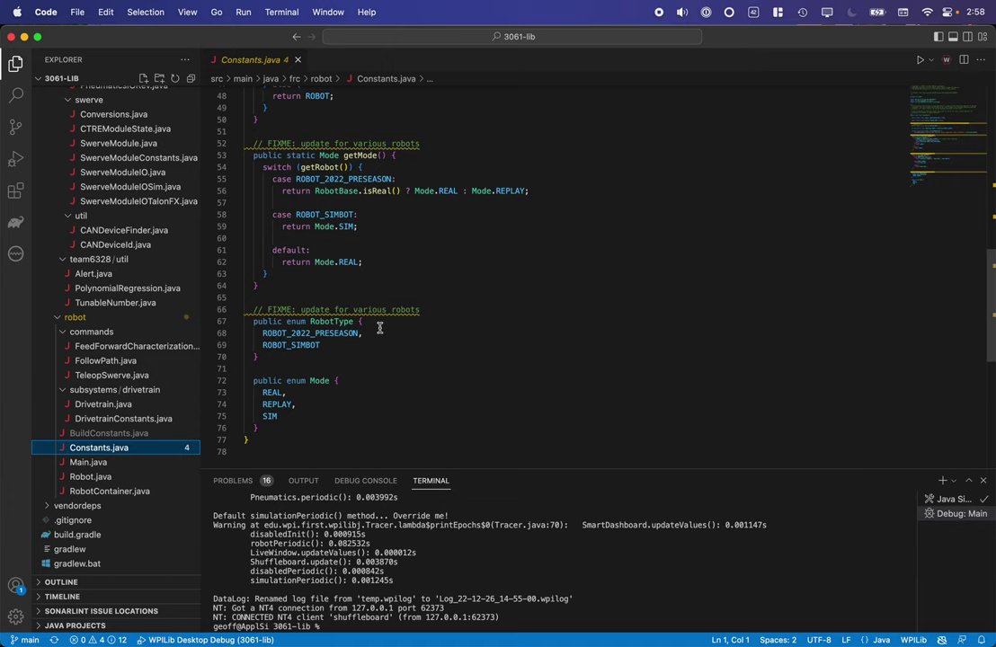
pyautogui.scroll(10, 513, 302)
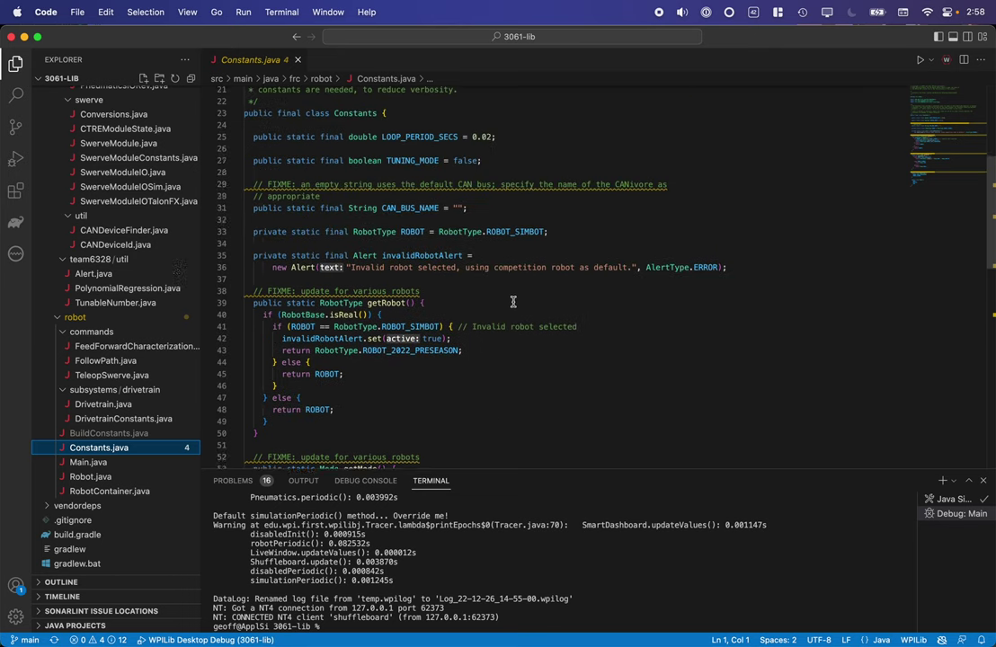
pyautogui.scroll(-4, 514, 302)
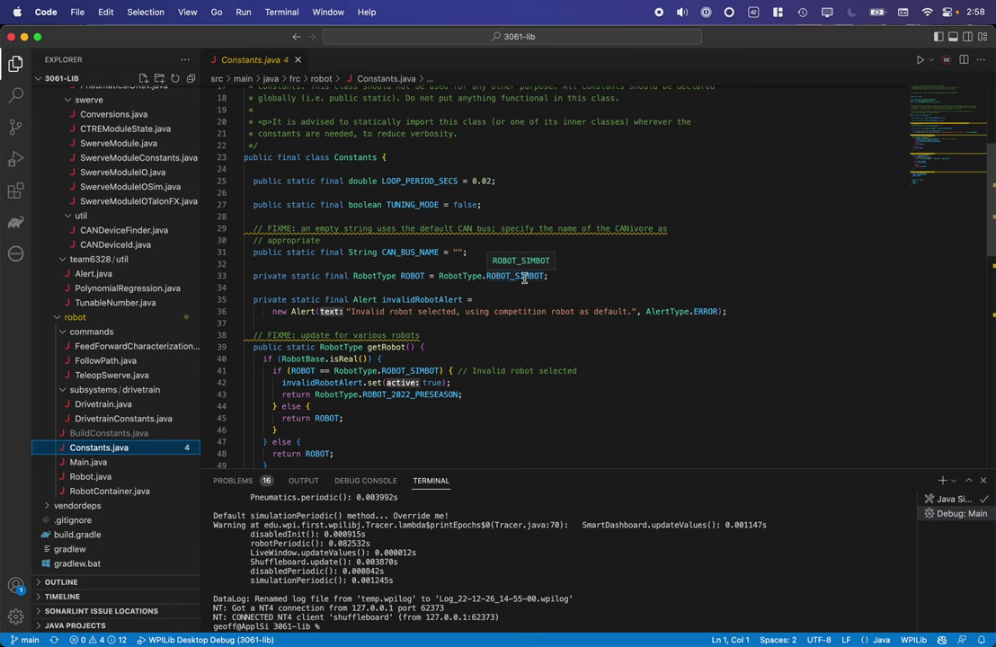
pyautogui.scroll(-2, 536, 302)
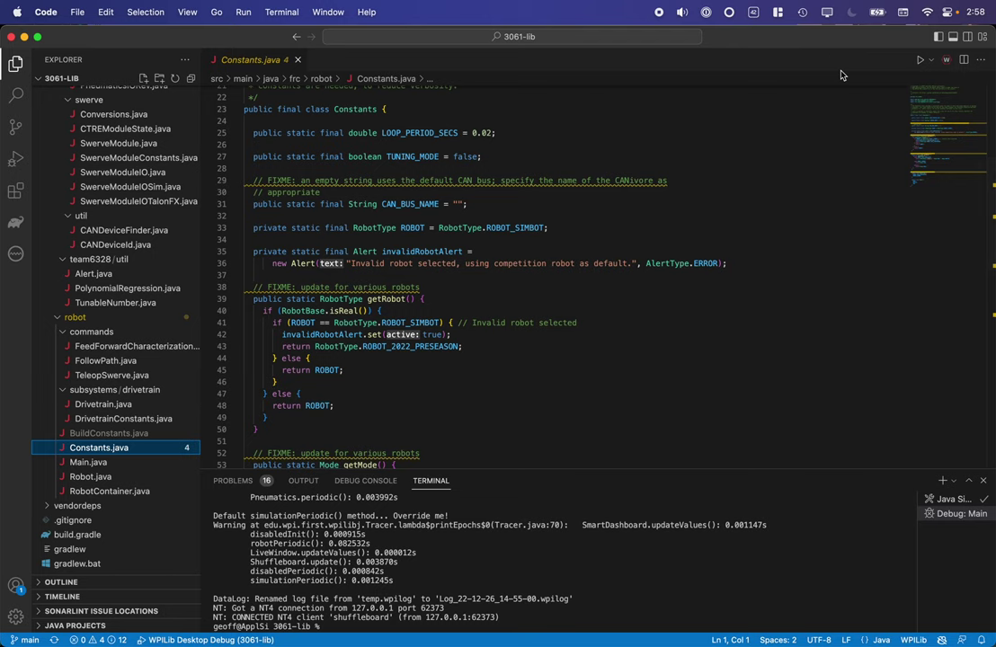
# - Run 'WPILib: Simulate Robot Code' with the Sim GUI extension selected
pyautogui.click(947, 61)
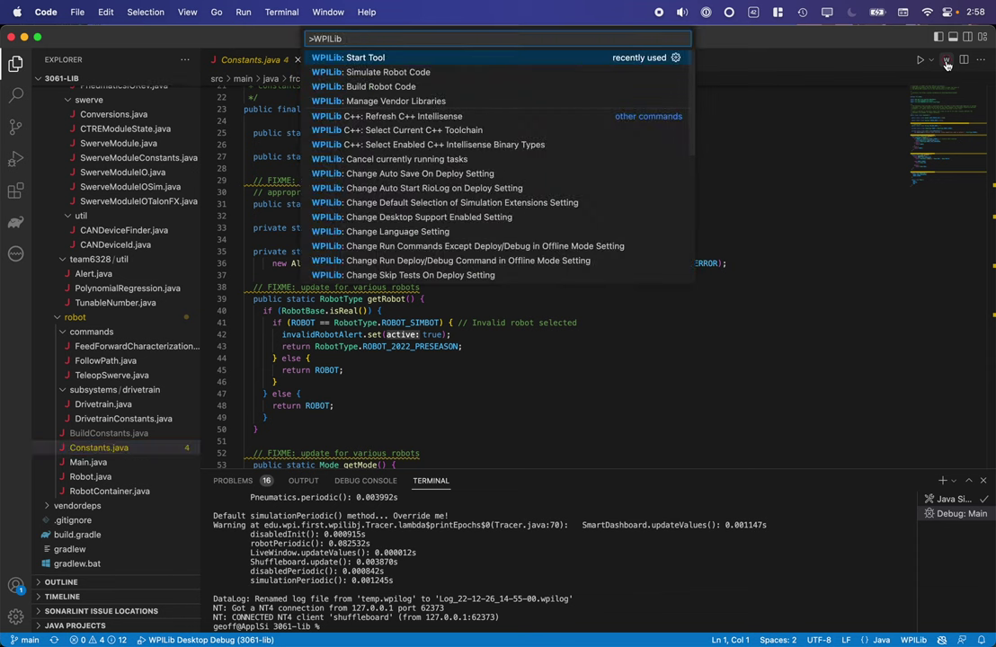
pyautogui.press('Down')
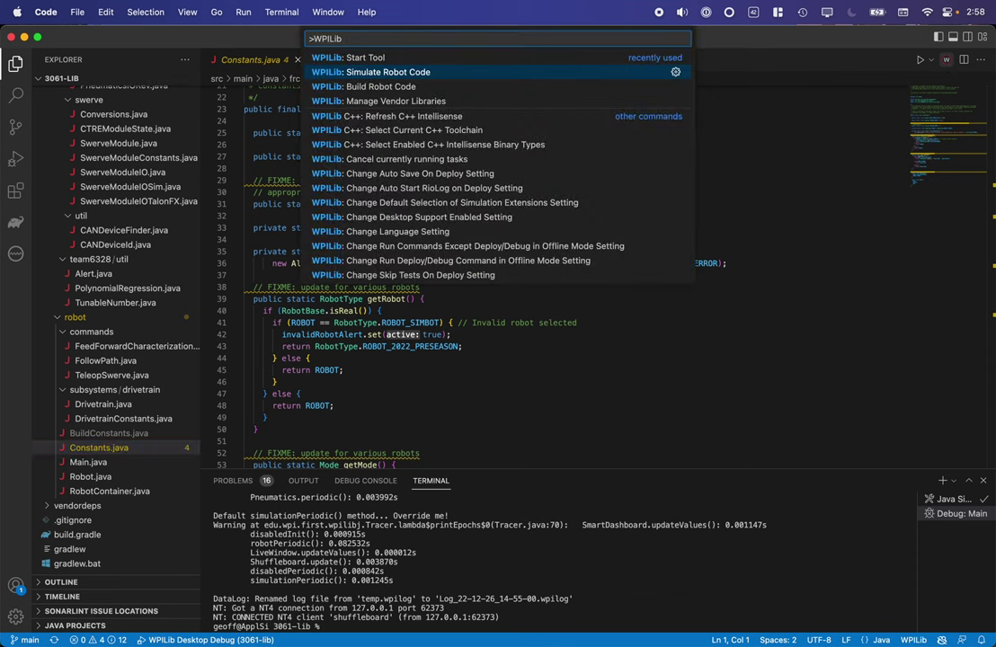
pyautogui.press('Return')
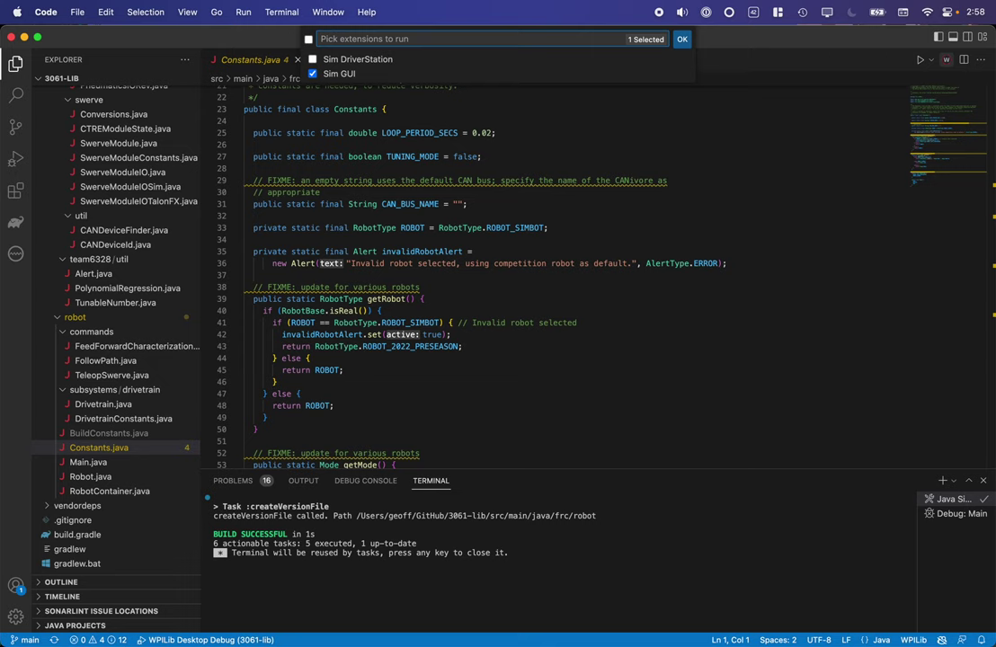
pyautogui.press('Return')
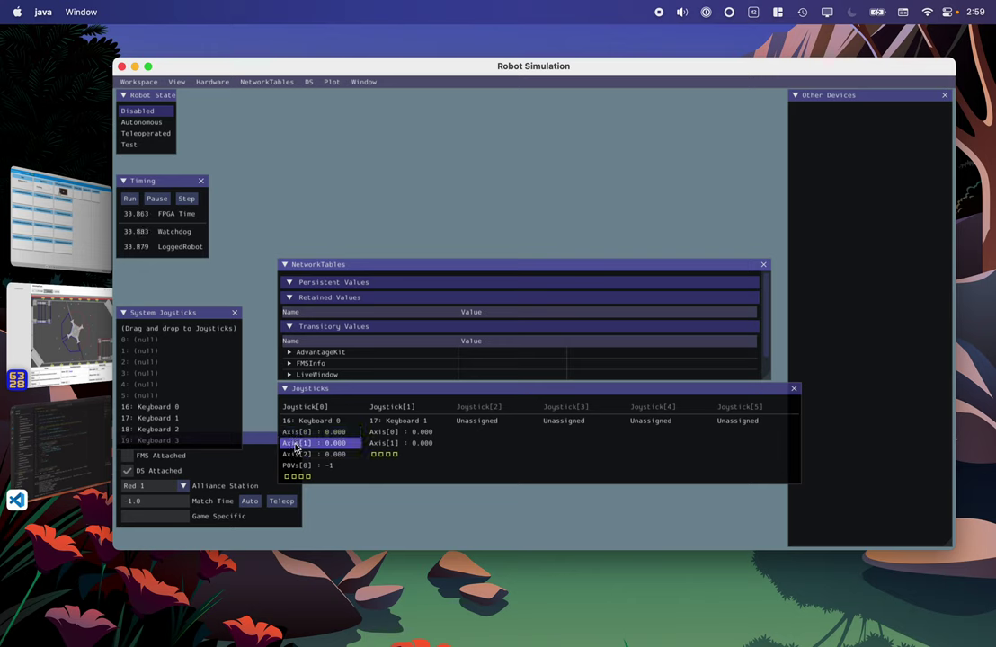
pyautogui.press('s')
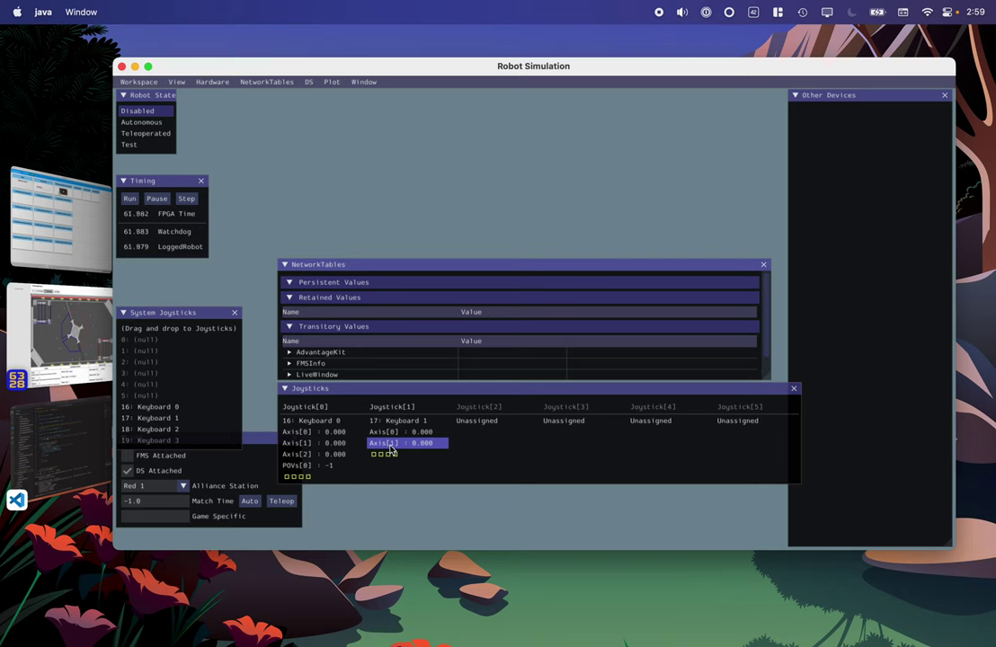
pyautogui.press('k')
pyautogui.press('l')
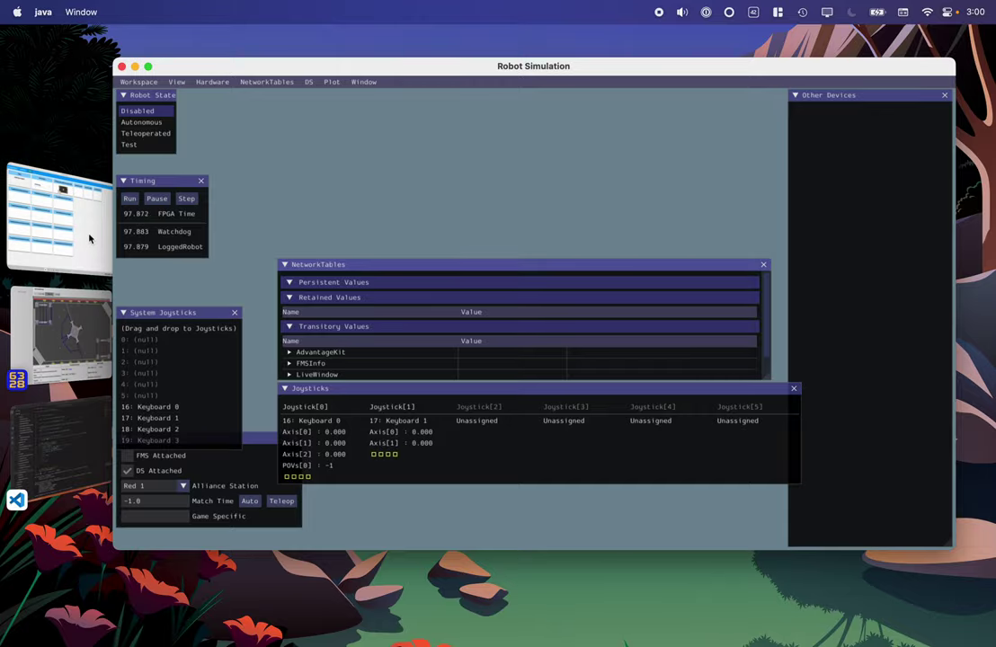
# - Bring Shuffleboard forward, view the SmartDashboard tab, return to MAIN, then show all windows
pyautogui.click(89, 238)
pyautogui.click(188, 55)
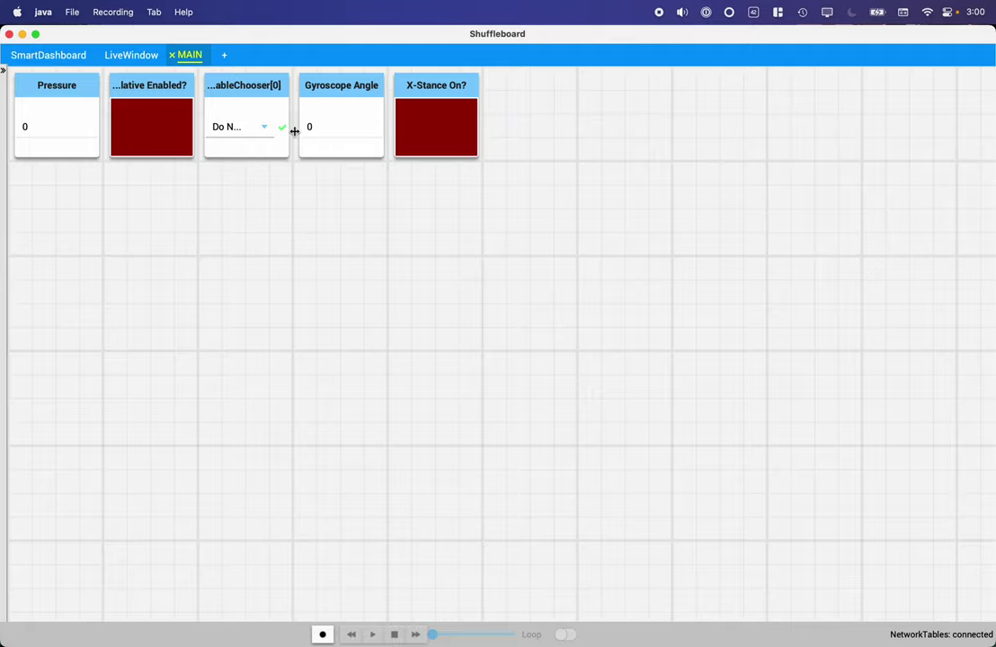
pyautogui.click(45, 55)
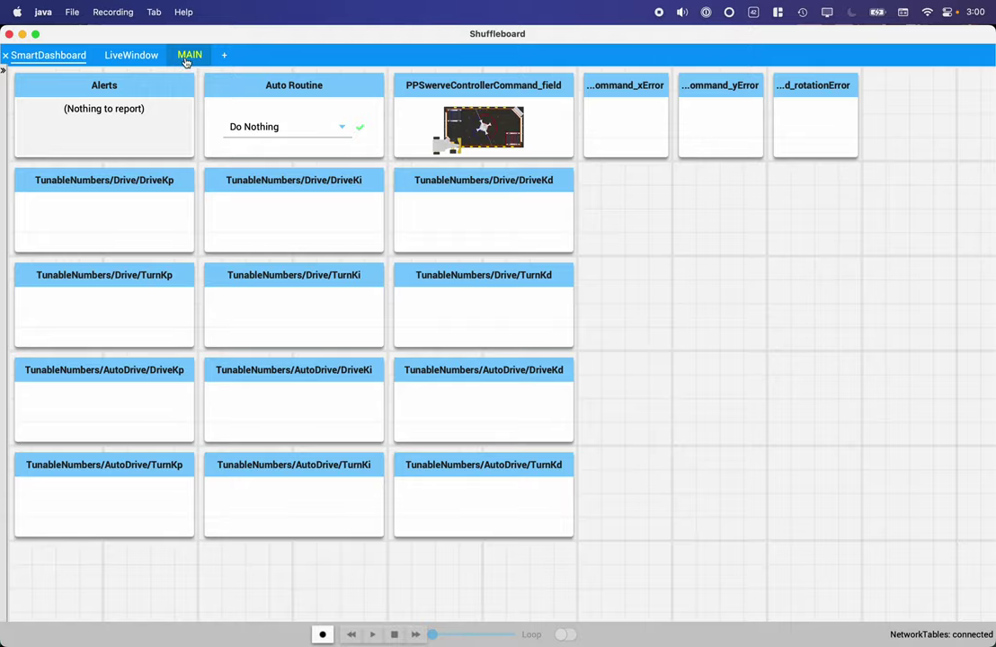
pyautogui.click(188, 55)
pyautogui.hotkey('ctrl', 'Up')
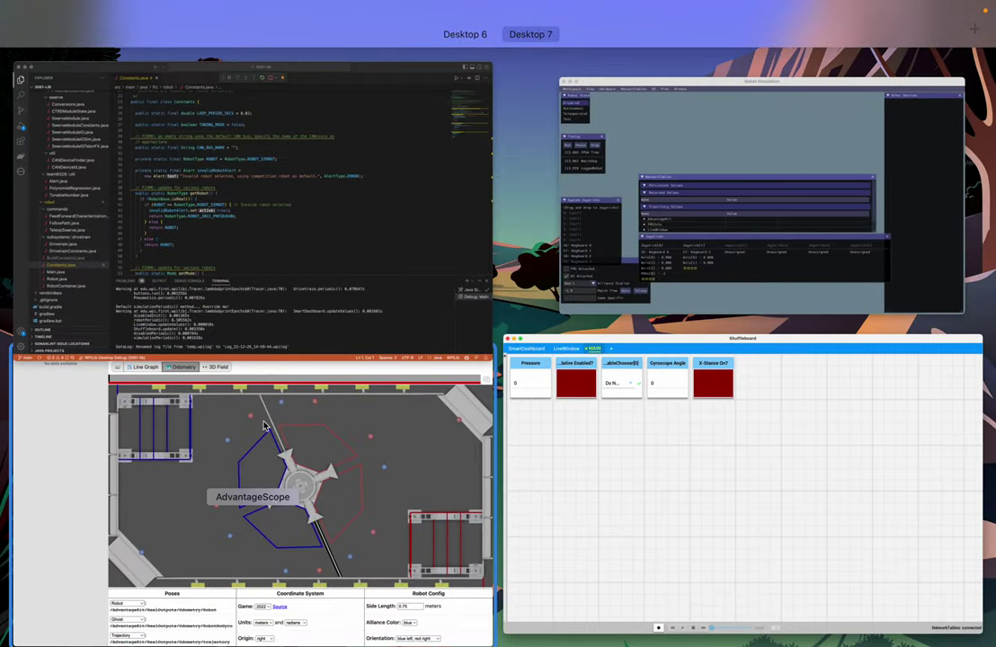
# - Focus AdvantageScope and use File > Connect to Simulator to stream live log fields
pyautogui.click(265, 426)
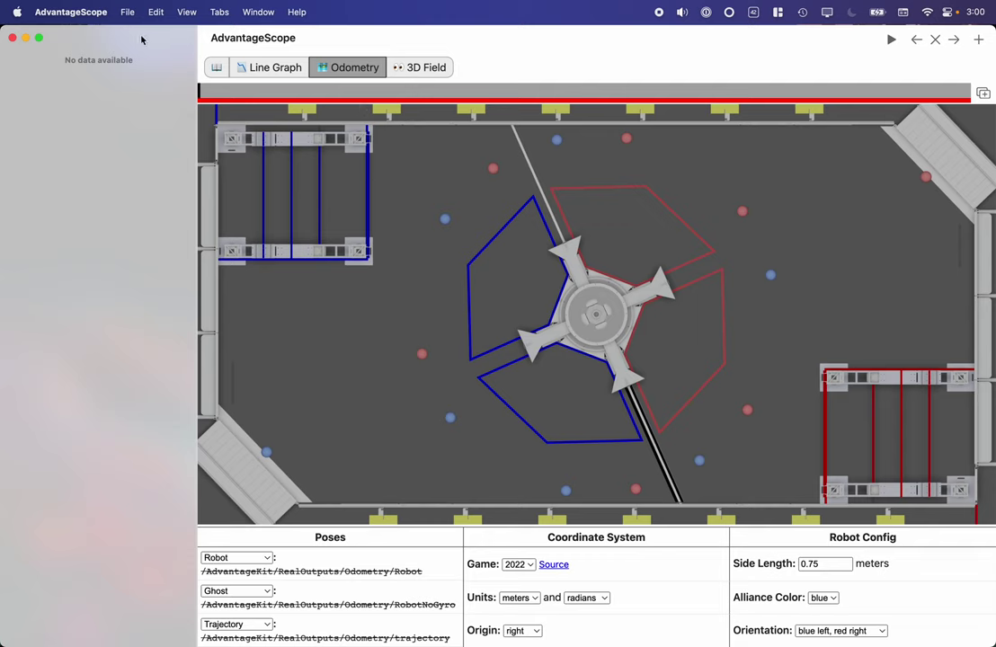
pyautogui.click(127, 12)
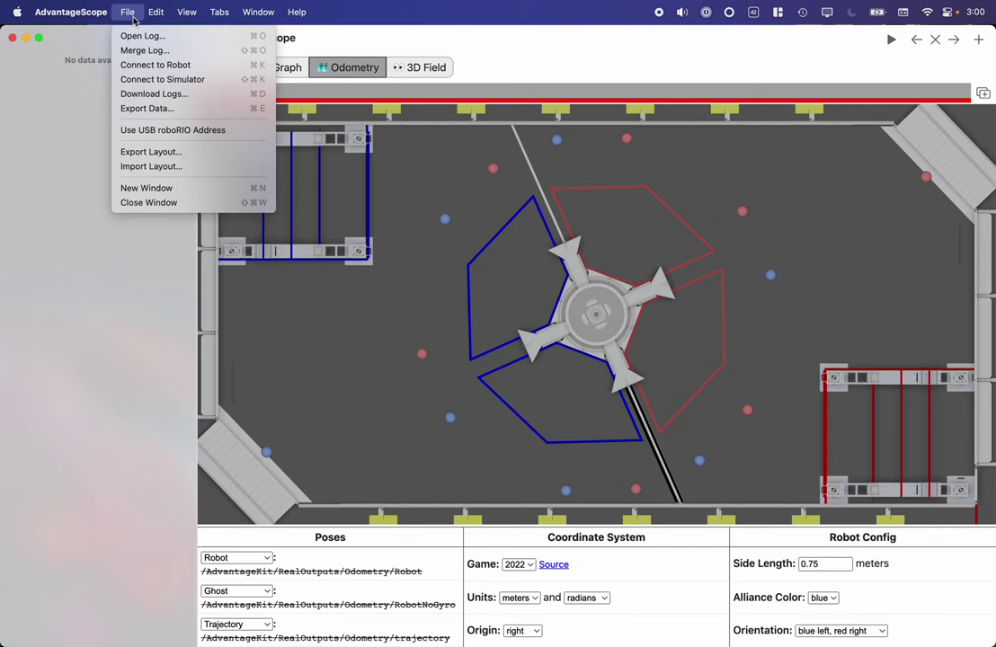
pyautogui.click(152, 80)
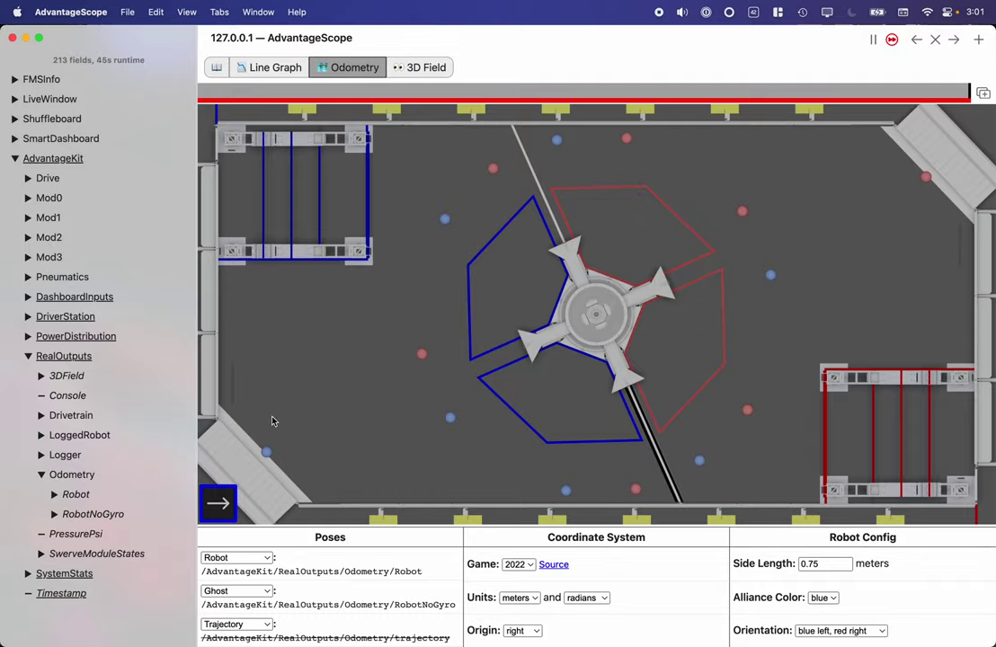
# - Bring up the robot simulator, glance at AdvantageScope's odometry view, then return to the simulator
pyautogui.hotkey('ctrl', 'Up')
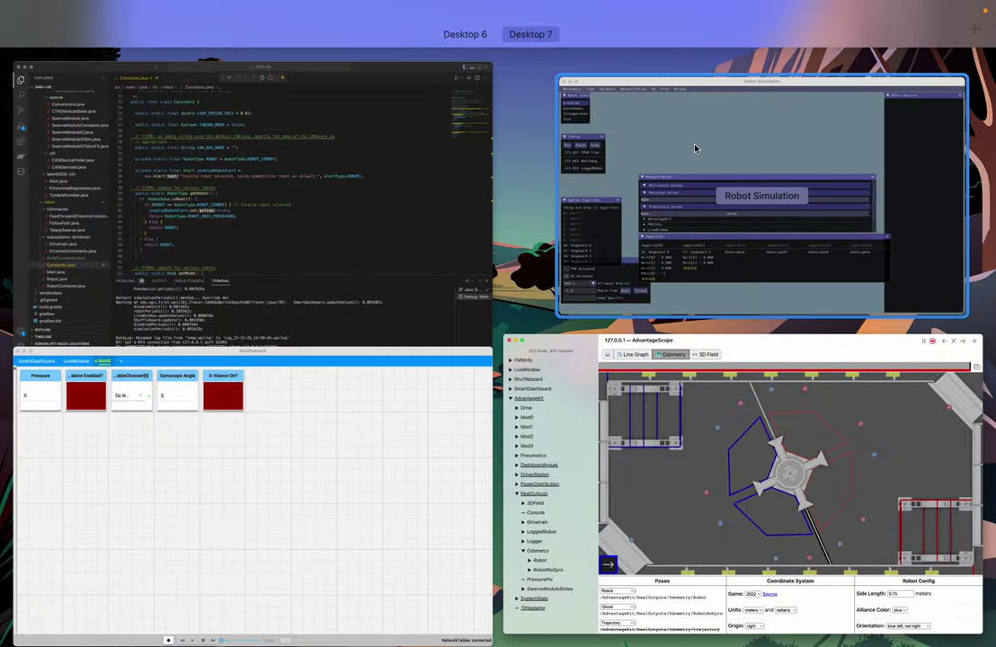
pyautogui.click(700, 151)
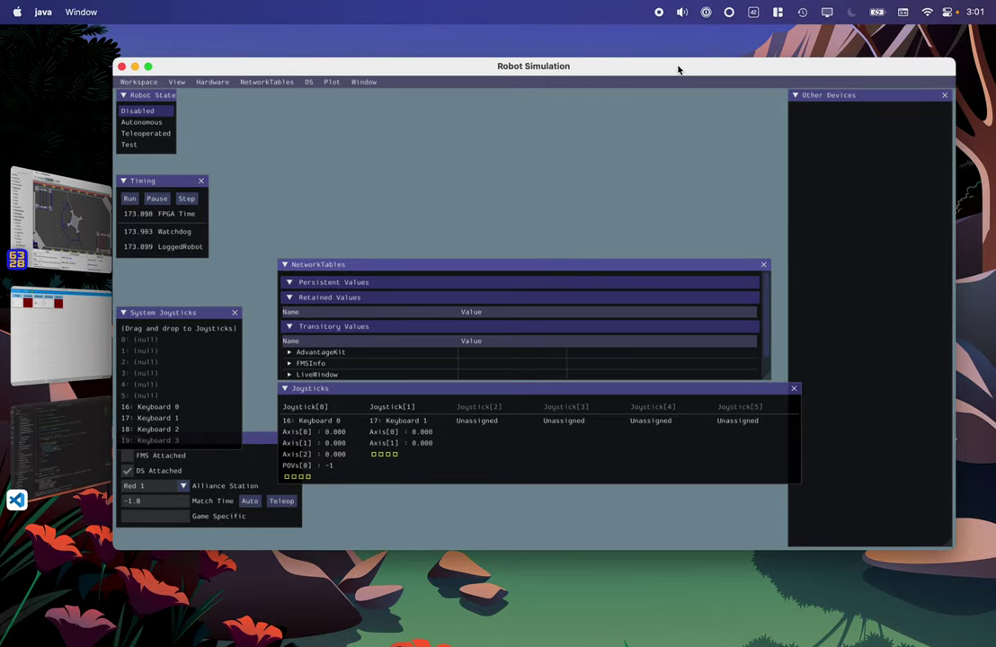
pyautogui.press('super+Tab')
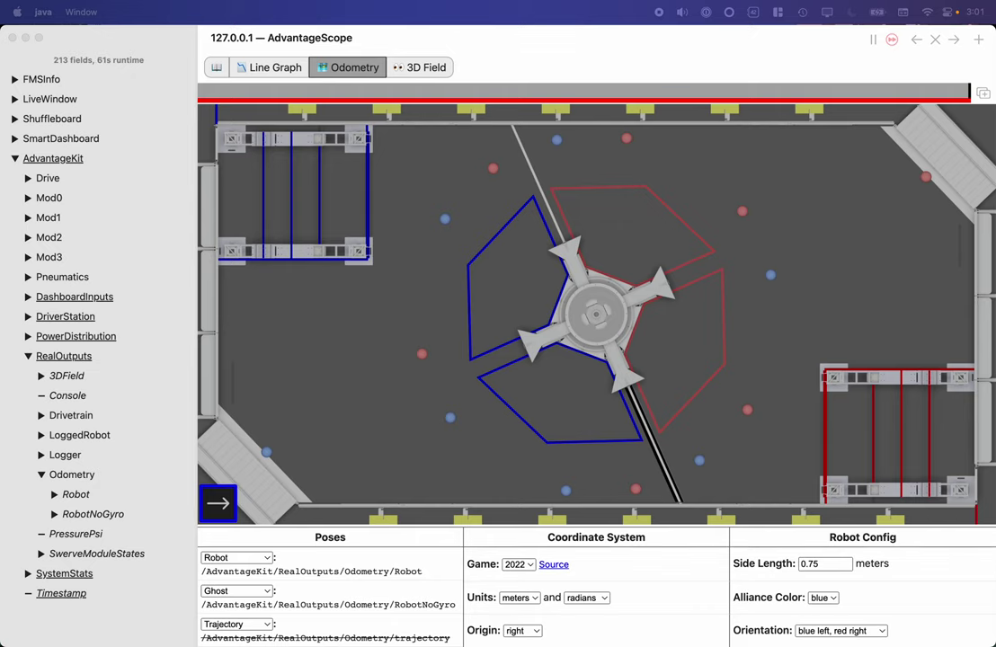
pyautogui.press('super+Tab')
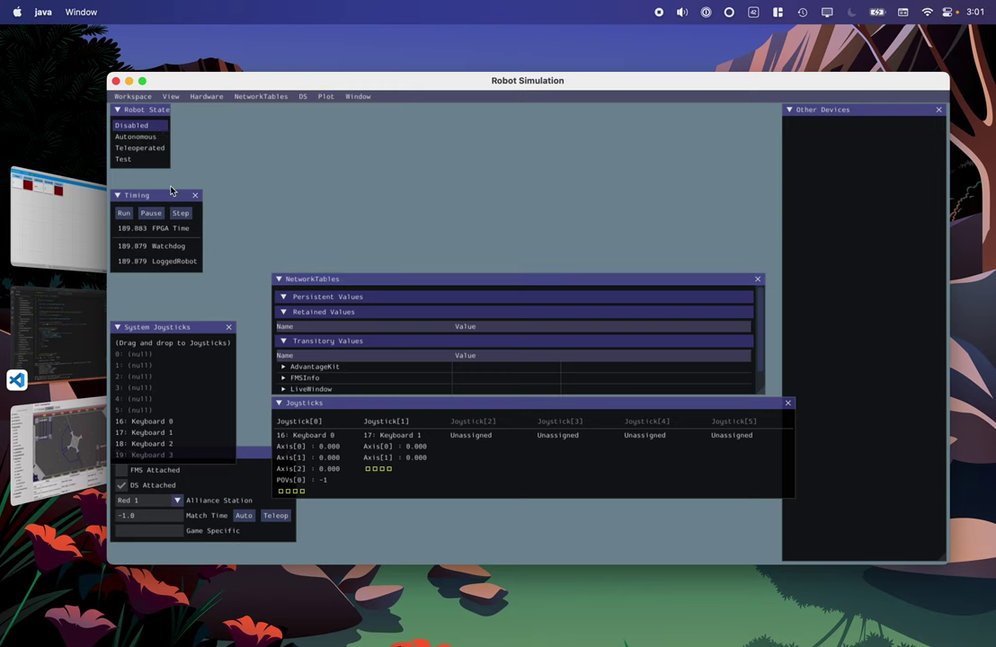
# - Switch the robot to Autonomous, back to Disabled, and bring Shuffleboard to the front
pyautogui.click(135, 137)
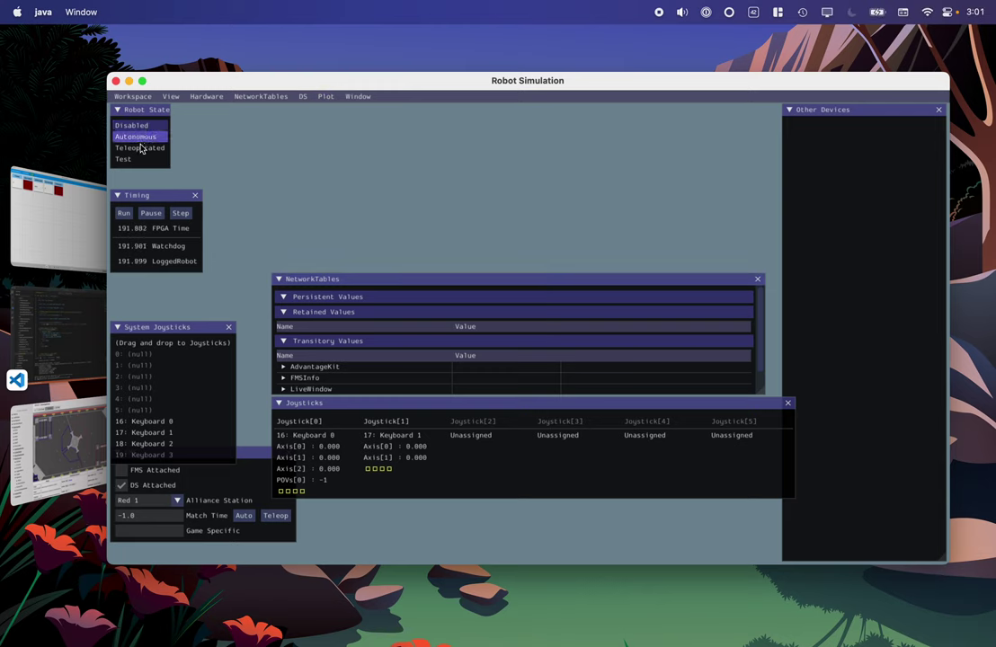
pyautogui.click(131, 125)
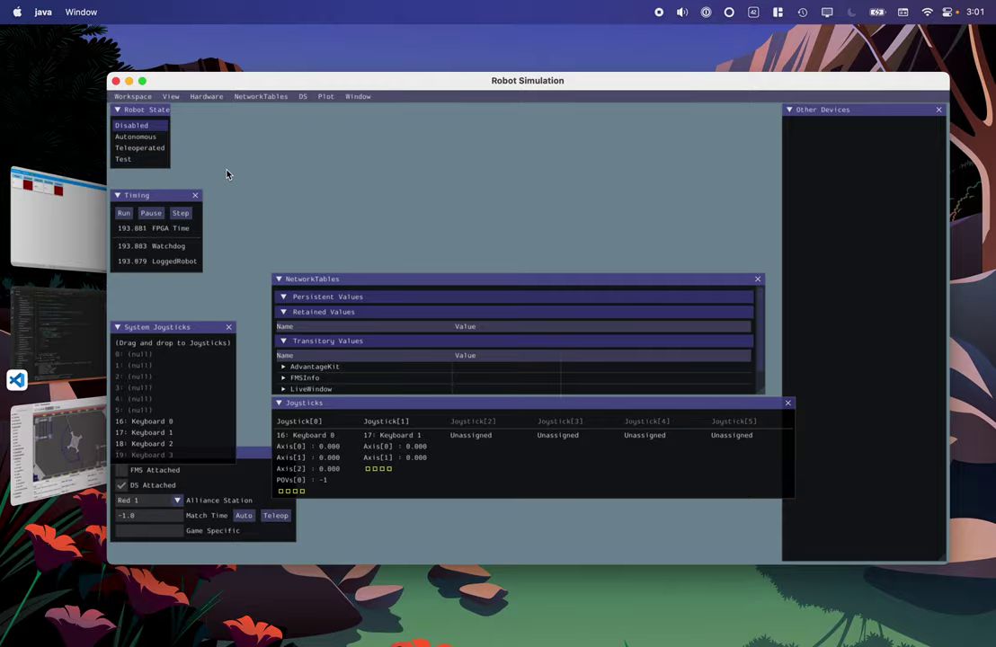
pyautogui.click(73, 229)
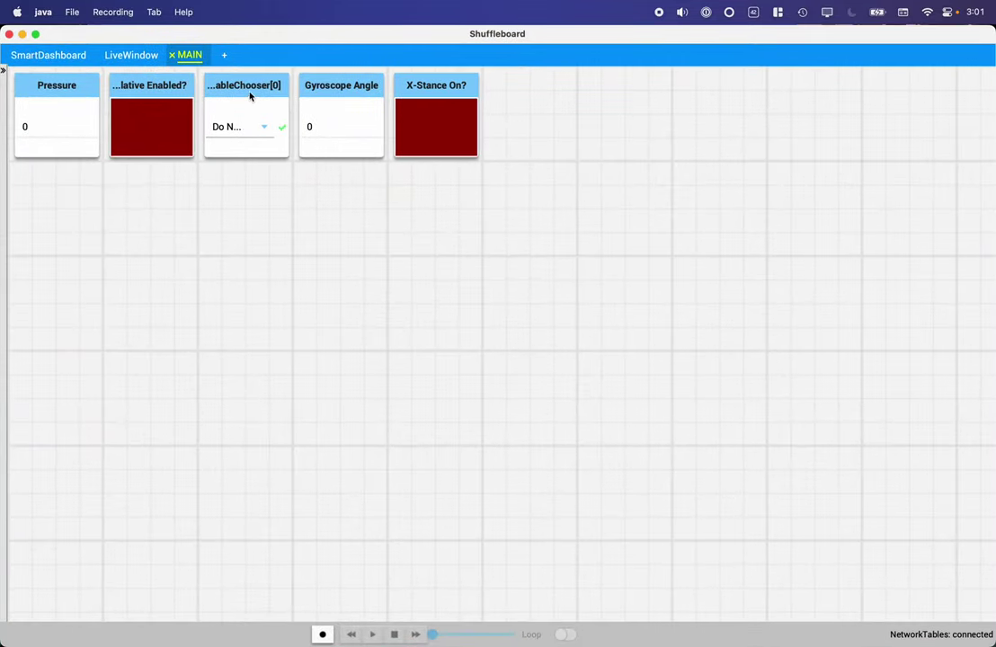
# - Move the SendableChooser[0] widget below Pressure, widen it, and set it to Test Path
pyautogui.moveTo(251, 96); pyautogui.dragTo(169, 205)
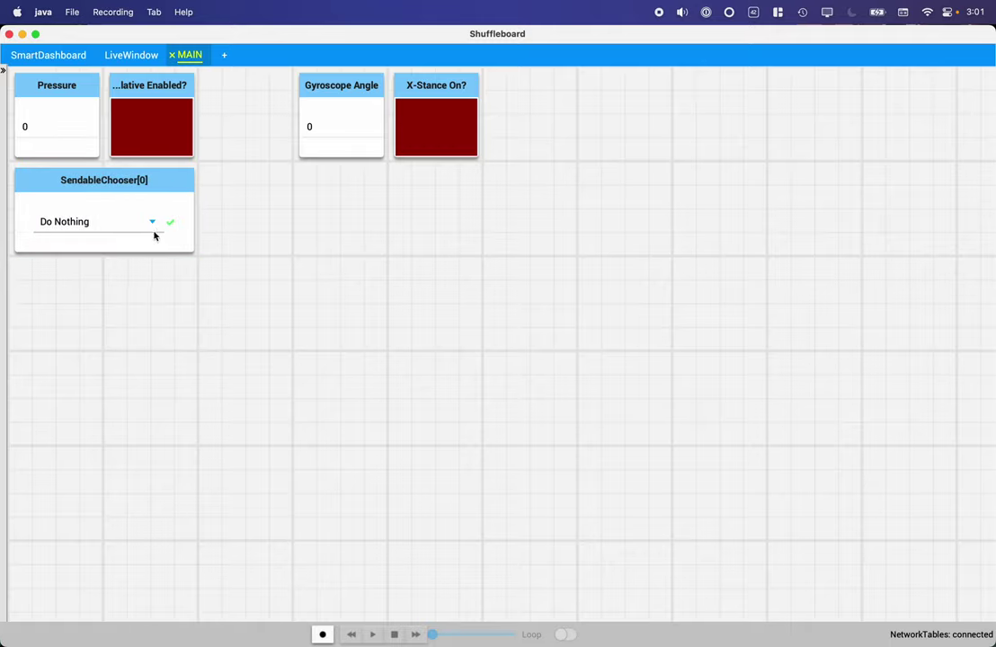
pyautogui.click(153, 222)
pyautogui.click(76, 265)
# - Cycle through the simulator and Shuffleboard windows, then bring AdvantageScope to the front
pyautogui.hotkey('ctrl', 'Up')
pyautogui.click(634, 224)
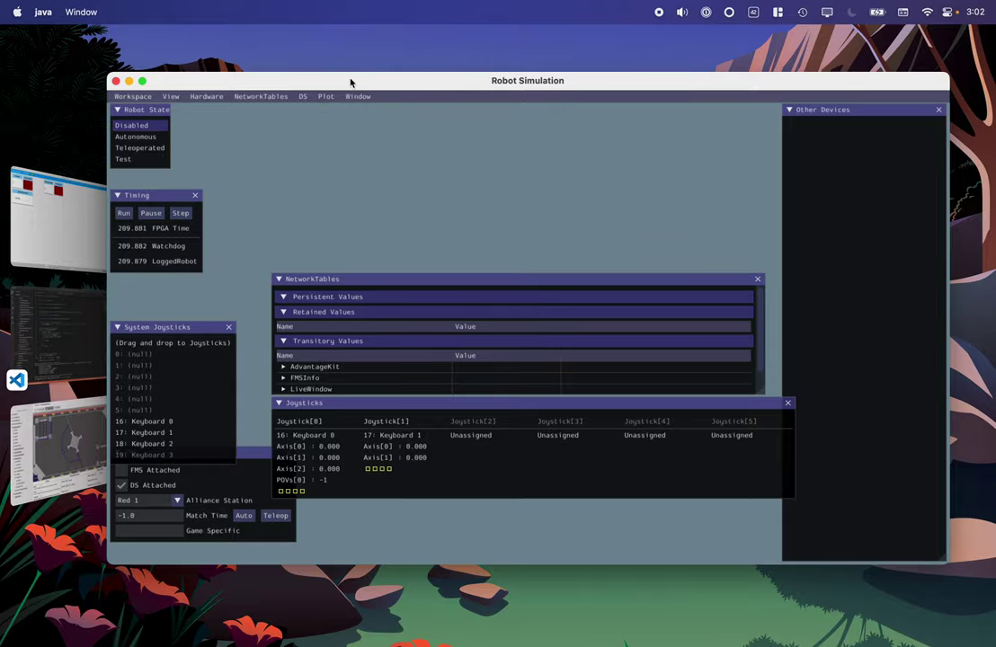
pyautogui.press('super+Tab')
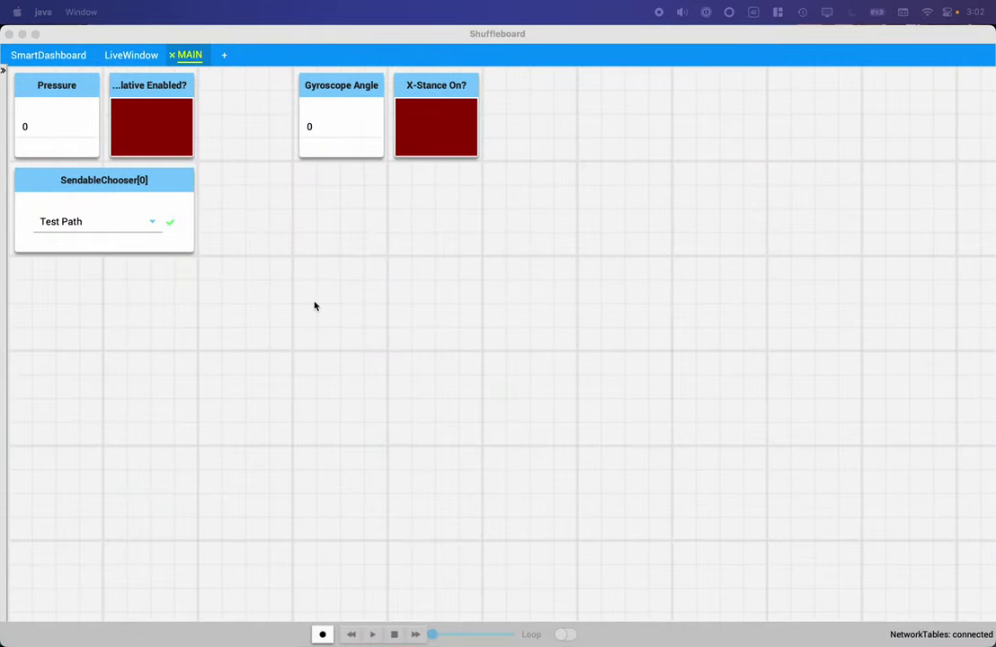
pyautogui.hotkey('ctrl', 'Up')
pyautogui.click(274, 208)
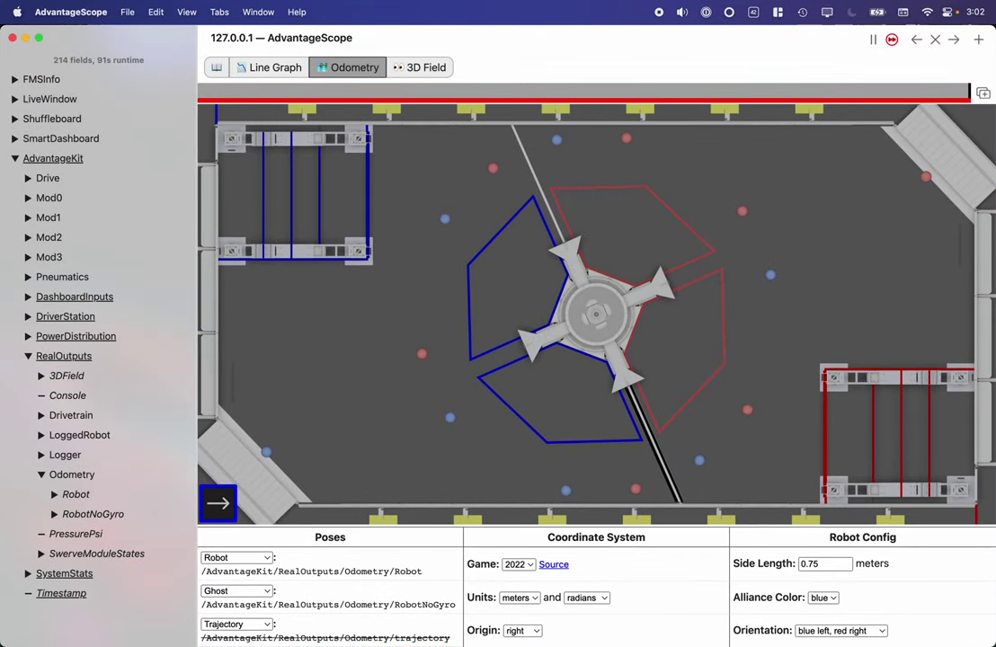
pyautogui.press('super+Tab')
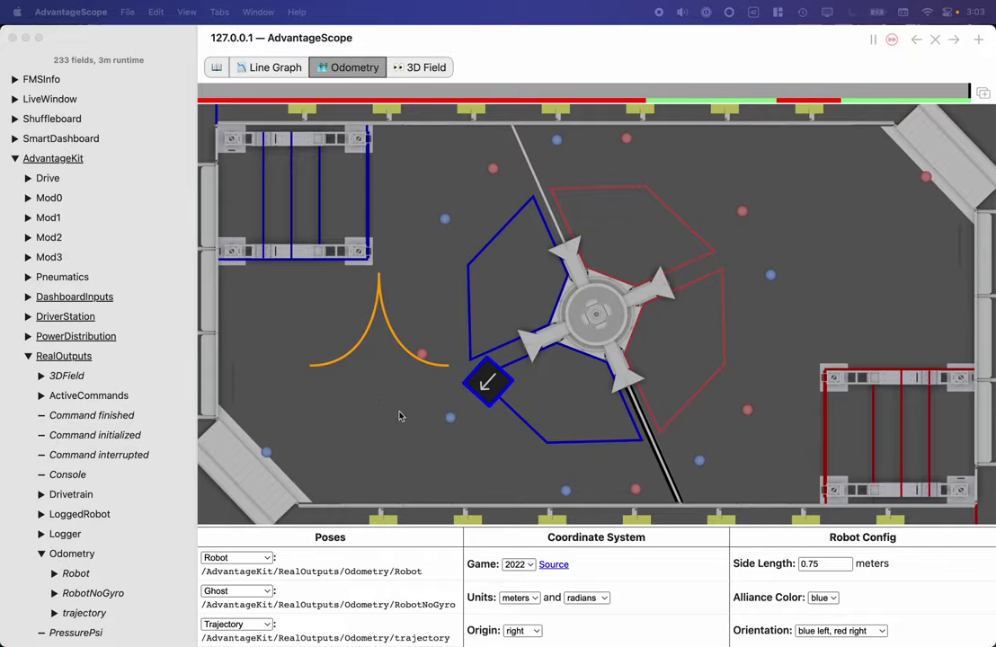
# - Let the robot drive Test Path while Odometry draws the orange trajectory, then show all windows
pyautogui.hotkey('ctrl', 'Up')
pyautogui.click(241, 238)
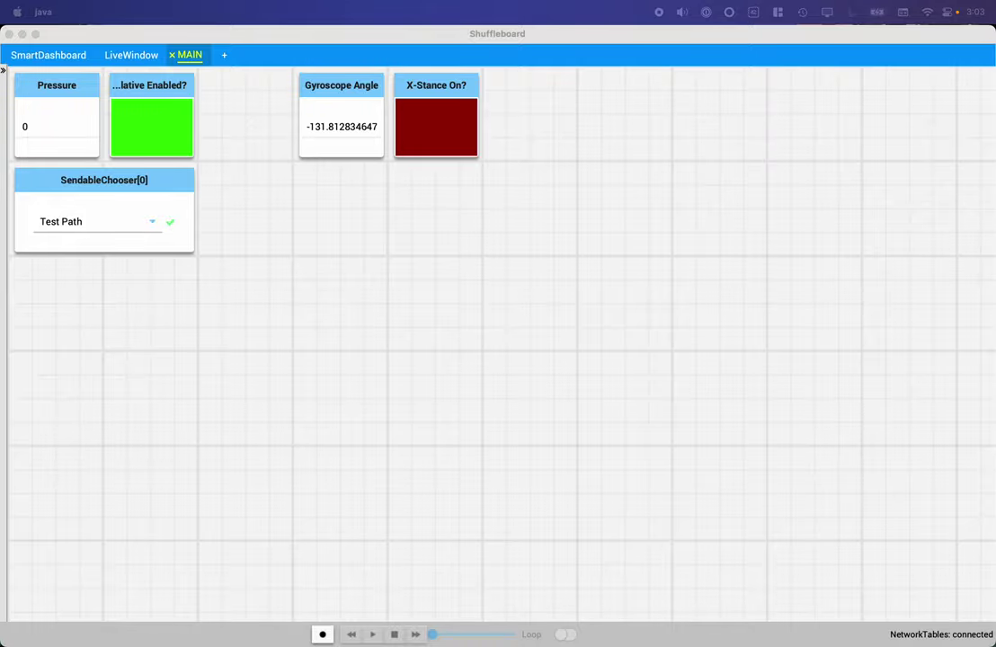
pyautogui.hotkey('ctrl', 'Up')
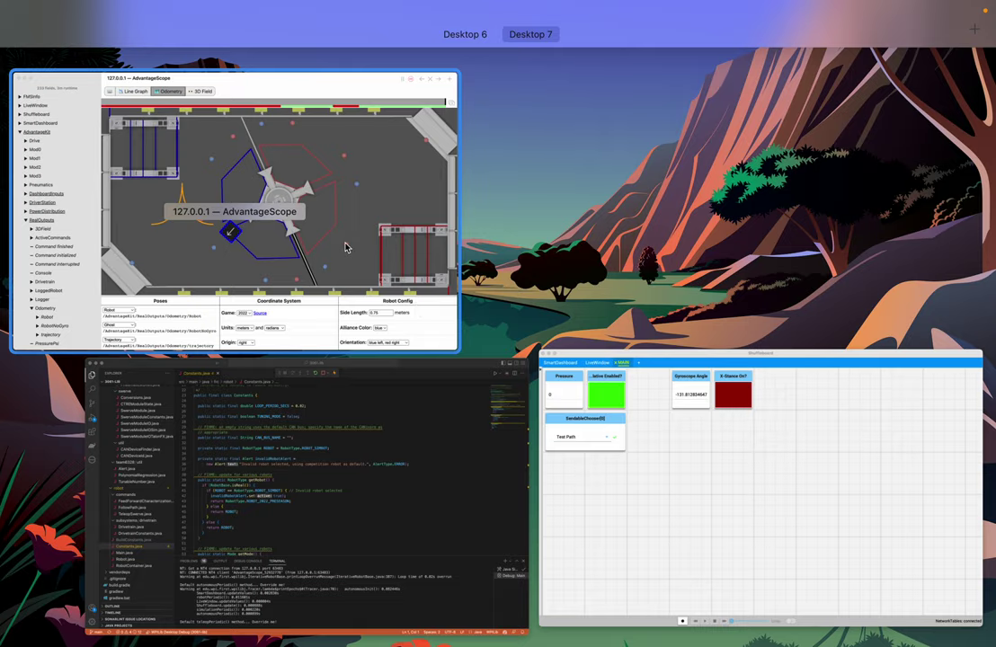
# - Select AdvantageScope in Mission Control and click into it to make it active
pyautogui.click(346, 249)
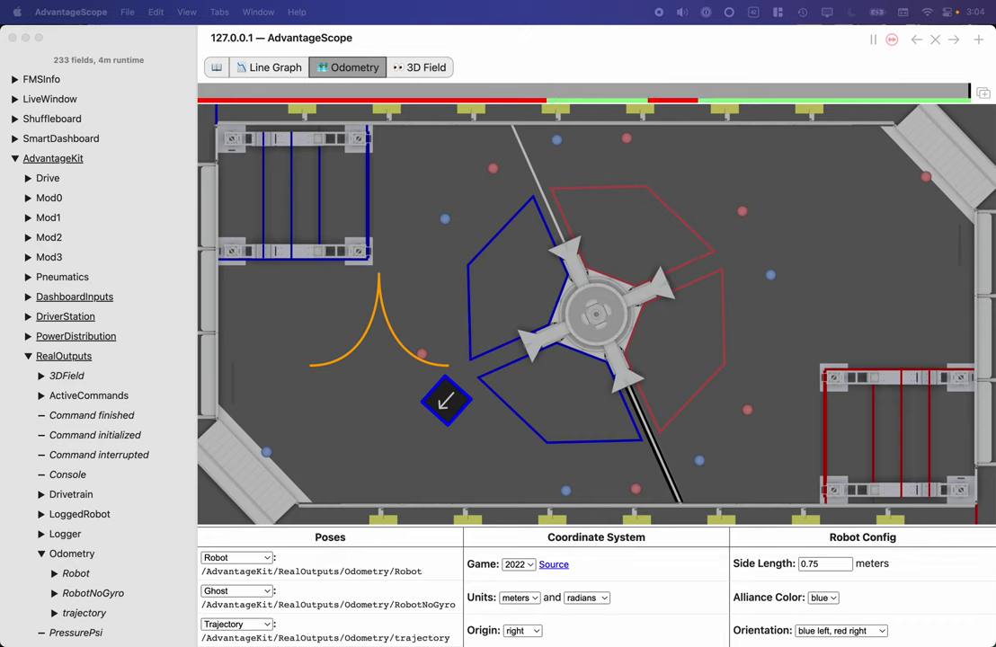
pyautogui.click(495, 57)
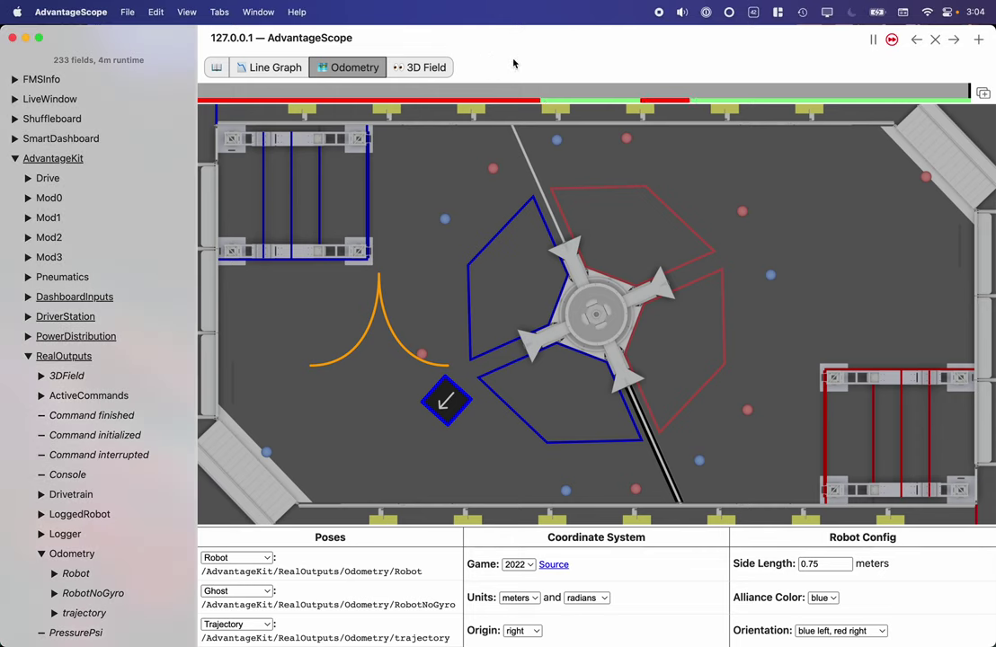
# - Add a Swerve tab and drag SwerveModuleStates onto the States (Red) field
pyautogui.click(978, 40)
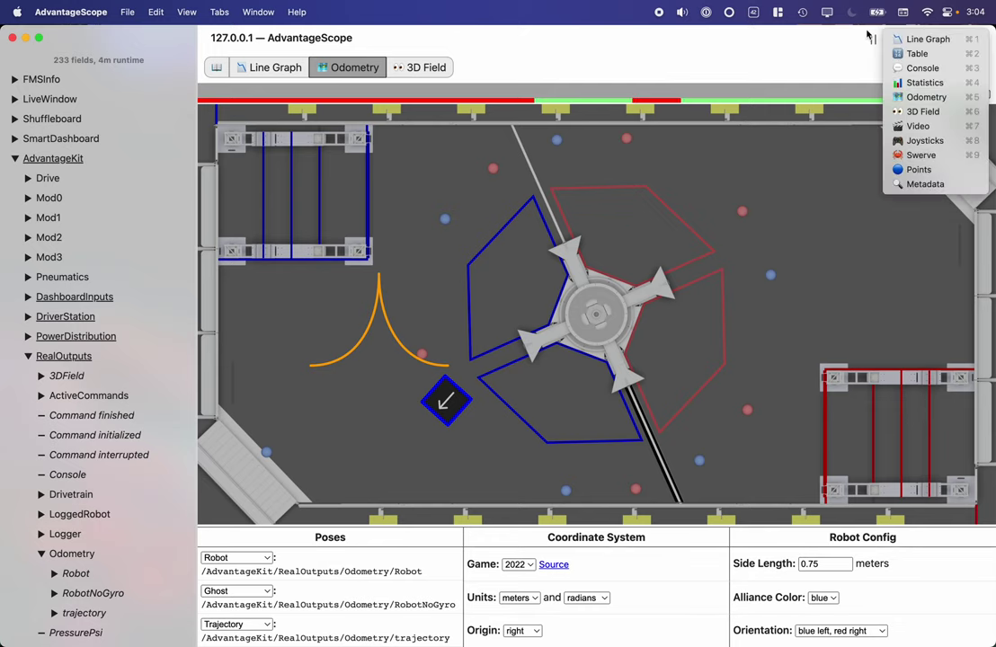
pyautogui.click(950, 158)
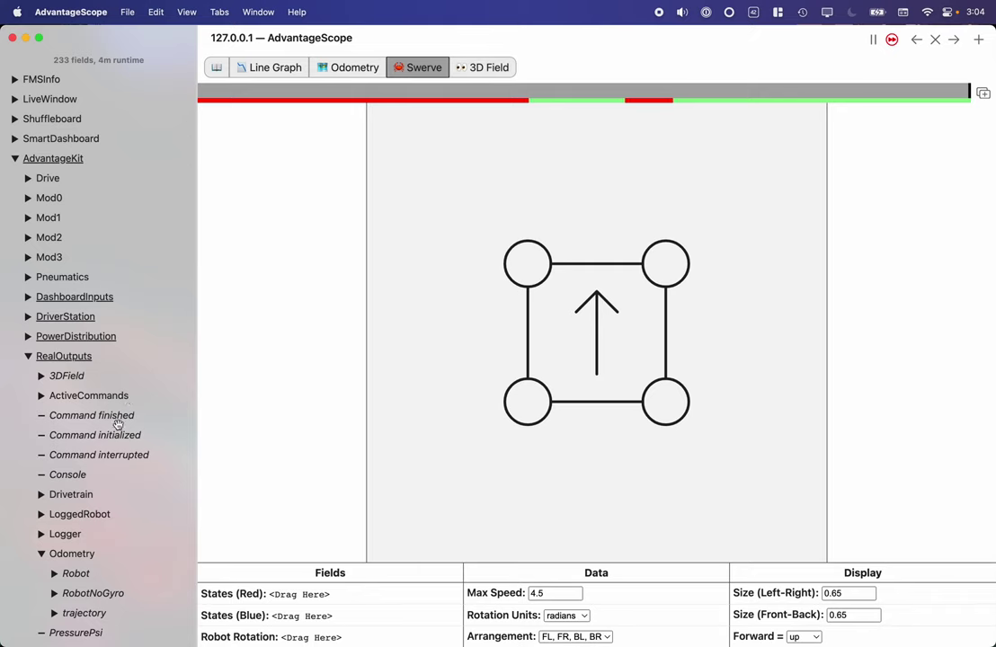
pyautogui.scroll(-2, 94, 438)
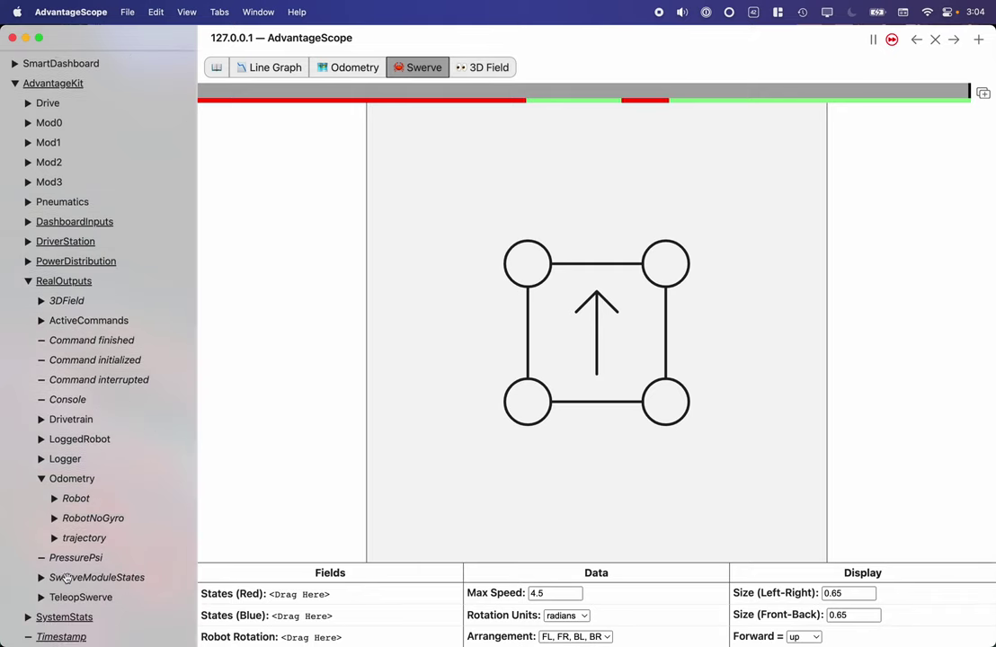
pyautogui.moveTo(71, 577); pyautogui.dragTo(312, 595)
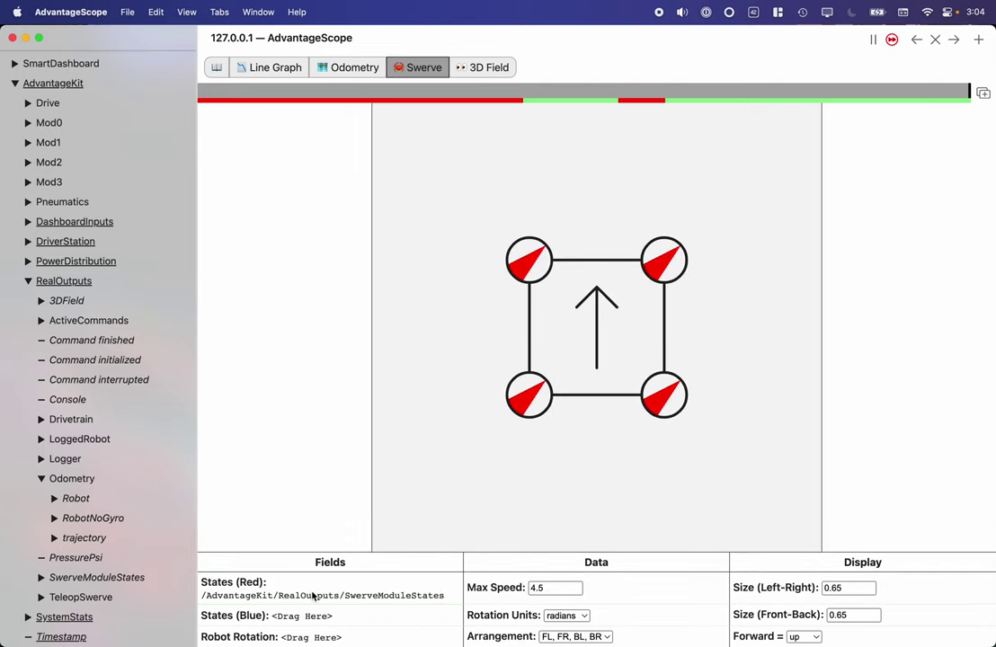